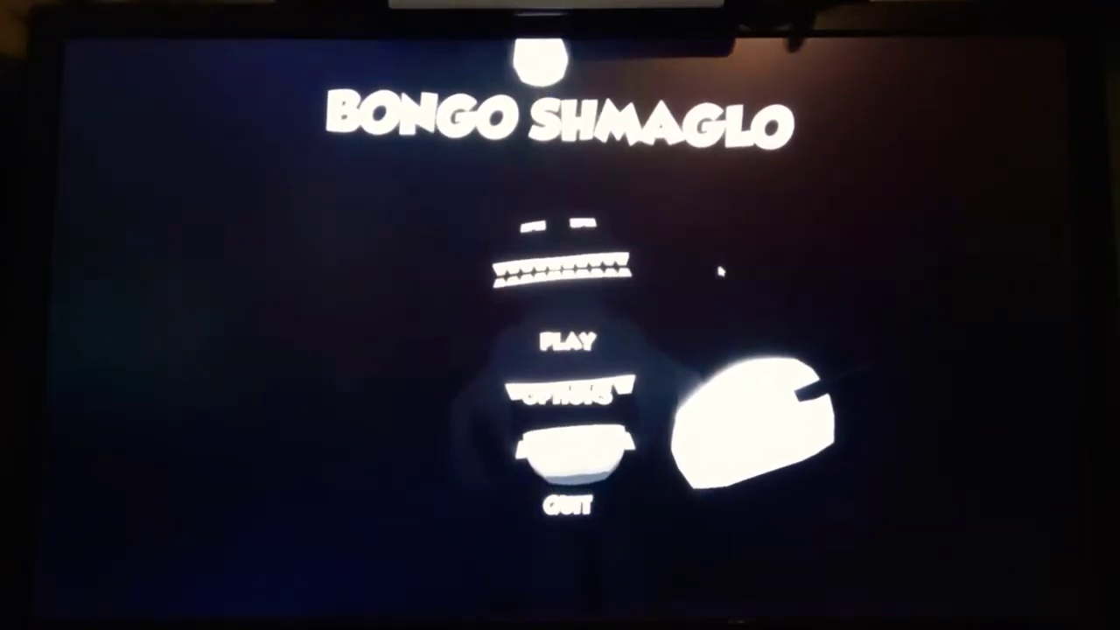
click(567, 352)
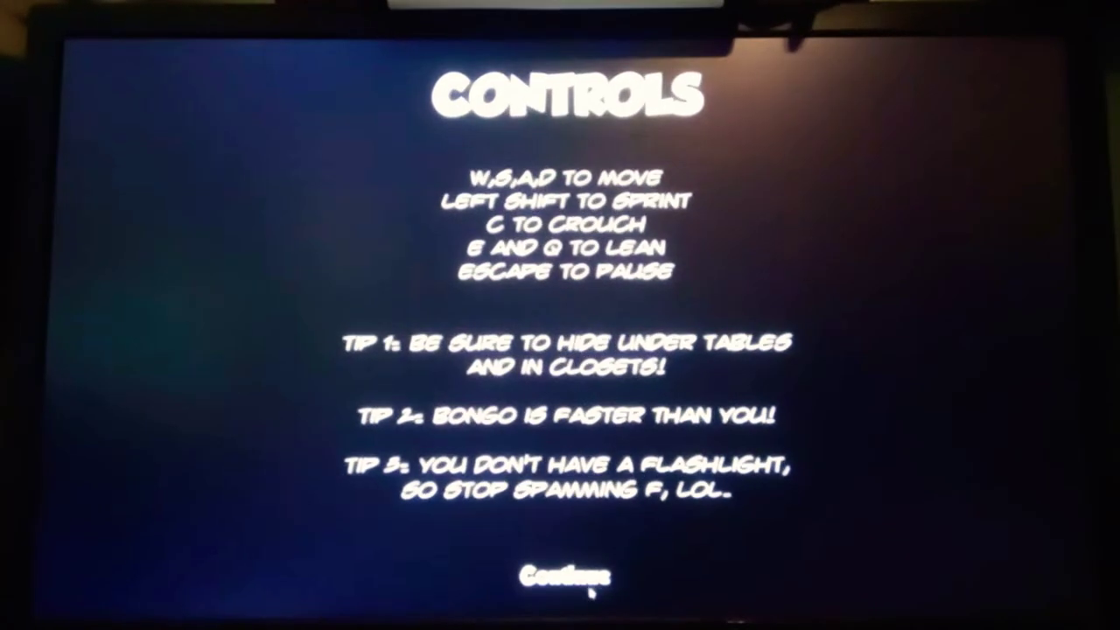
click(591, 590)
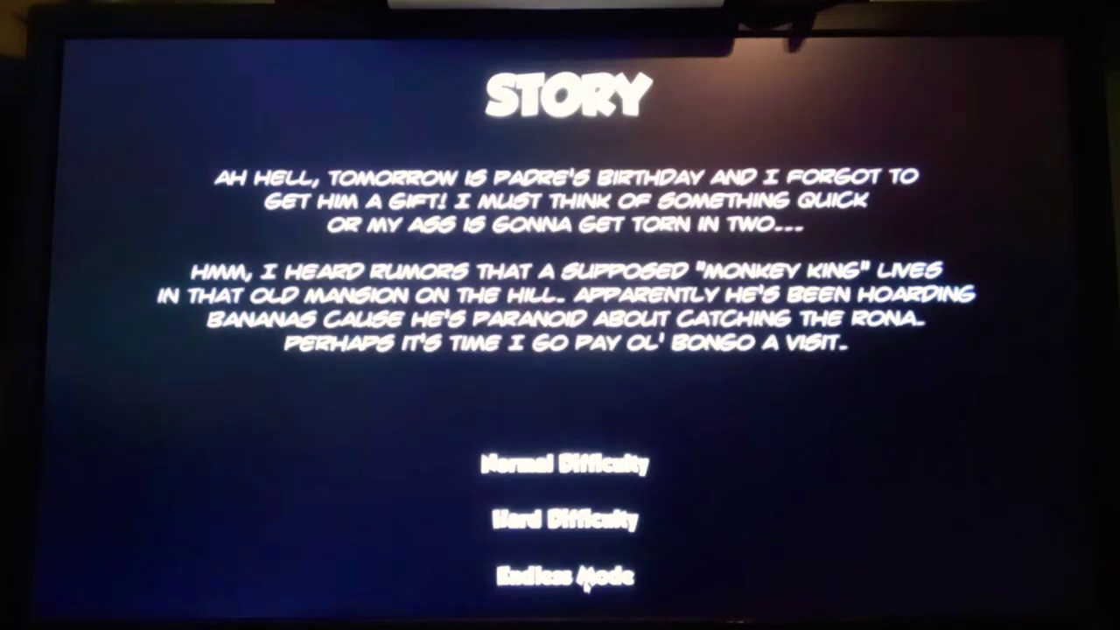
click(565, 465)
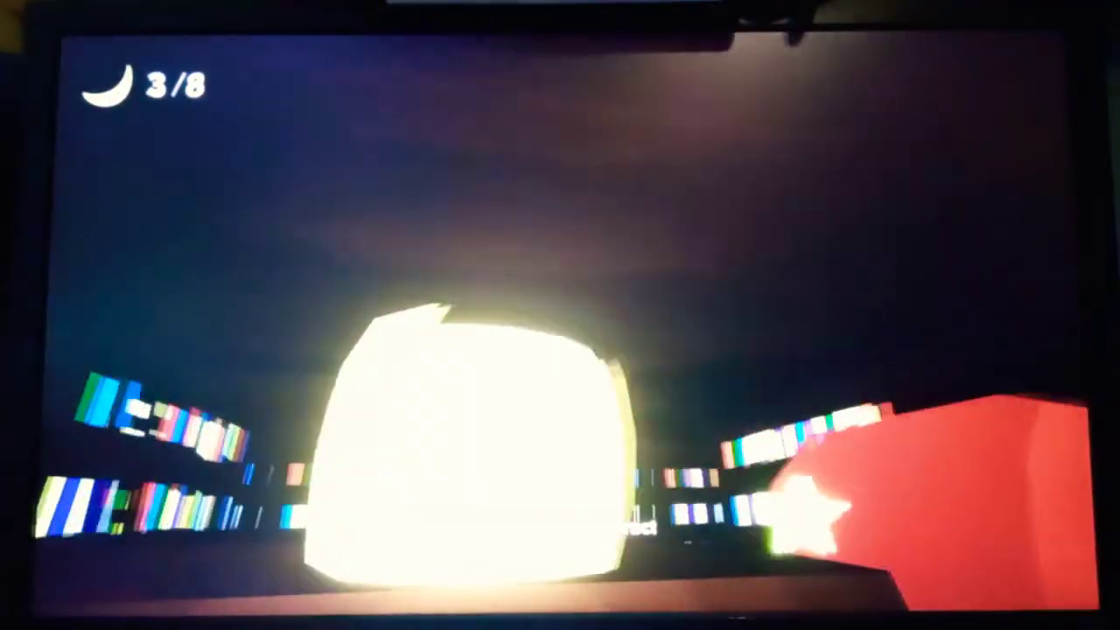
click(560, 315)
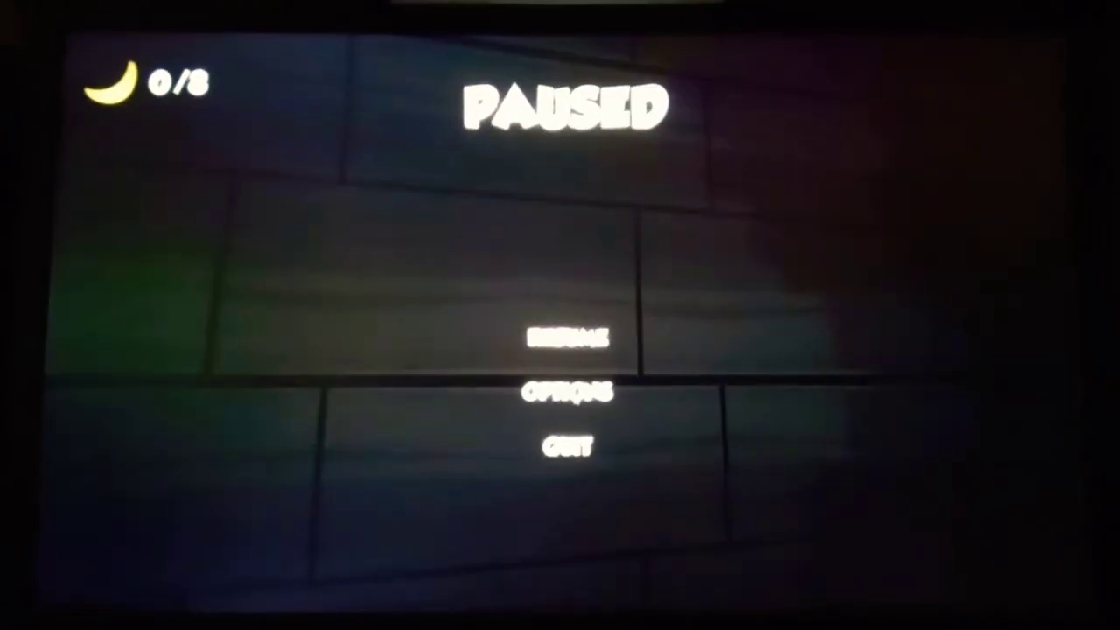
click(560, 389)
click(595, 565)
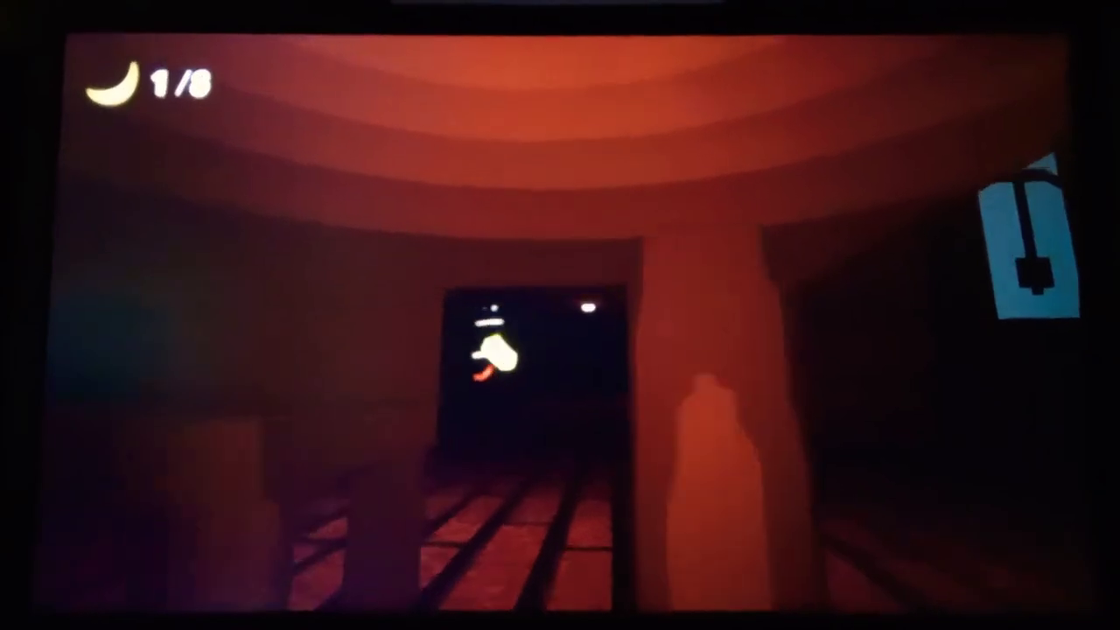
key(w)
key(w)
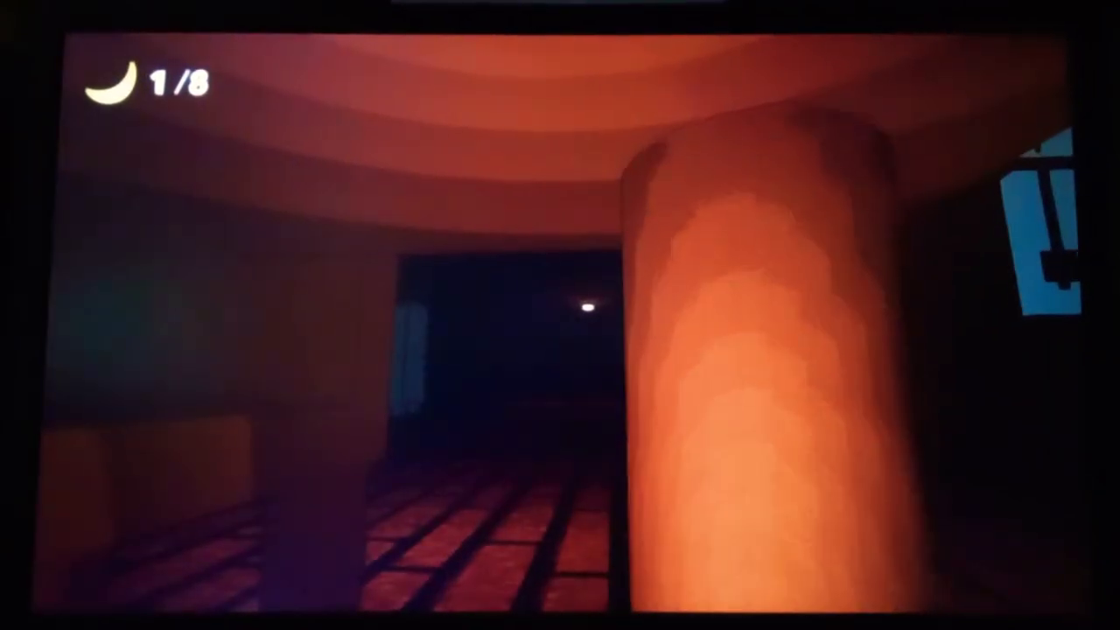
key(w)
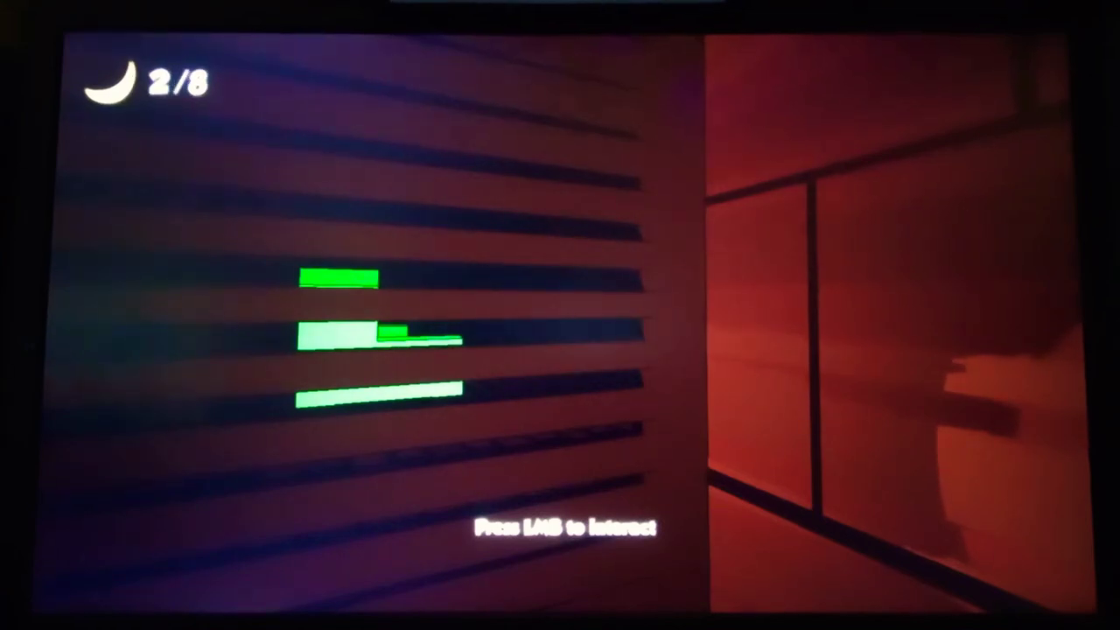
key(w)
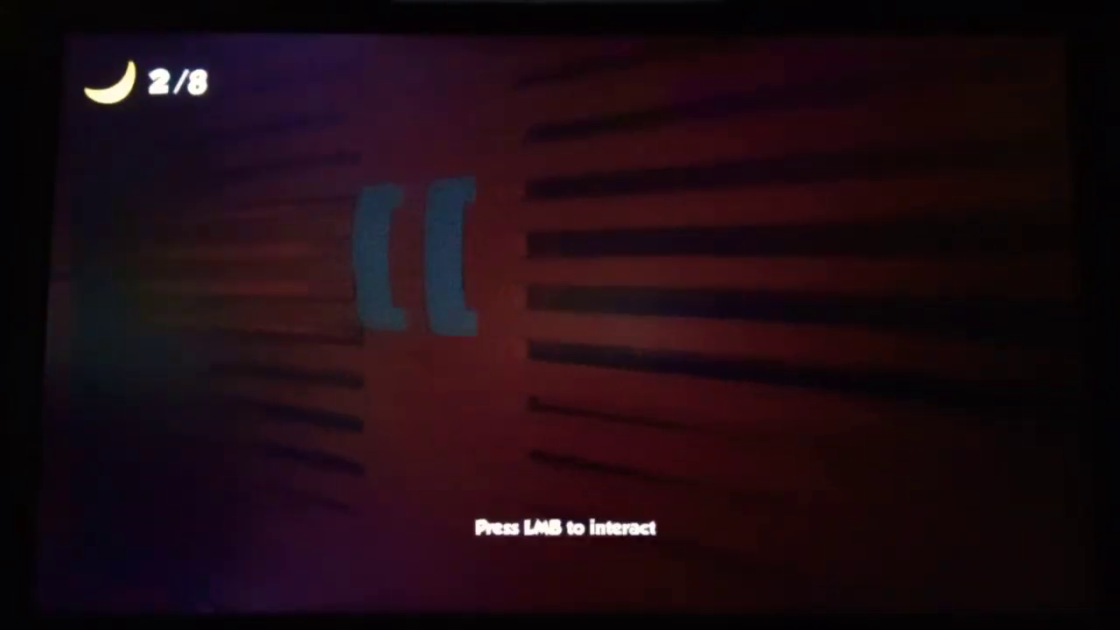
key(w)
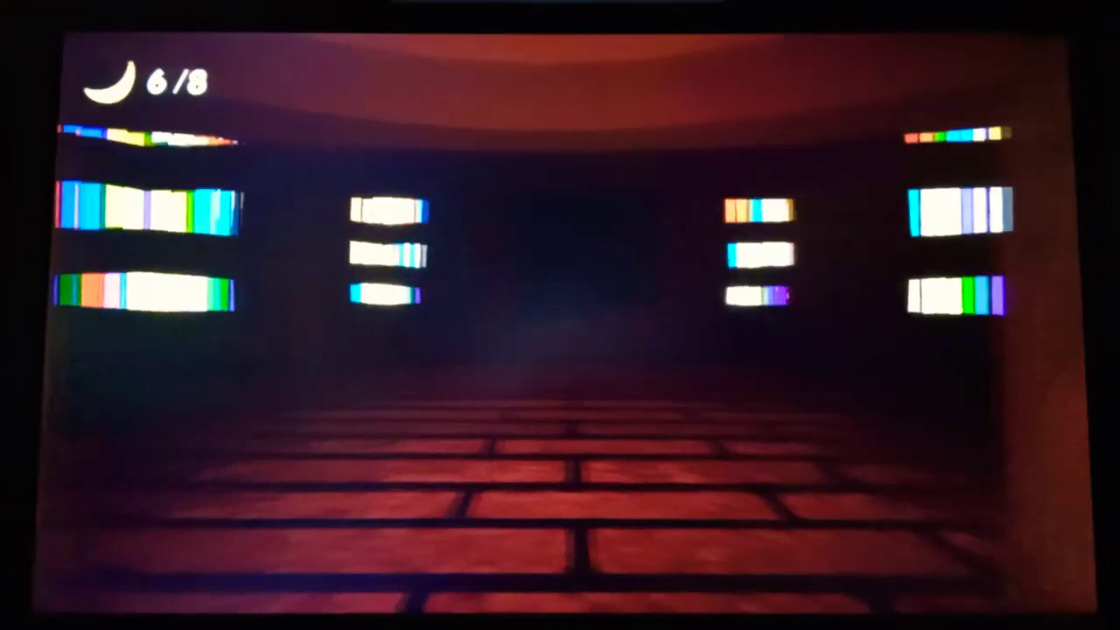
key(s)
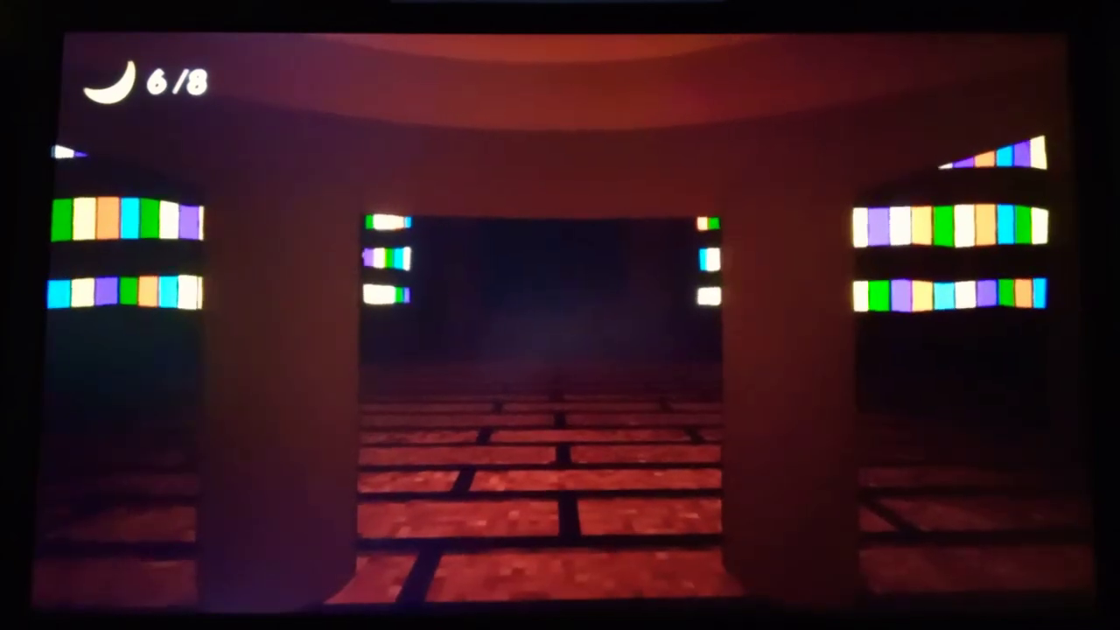
key(s)
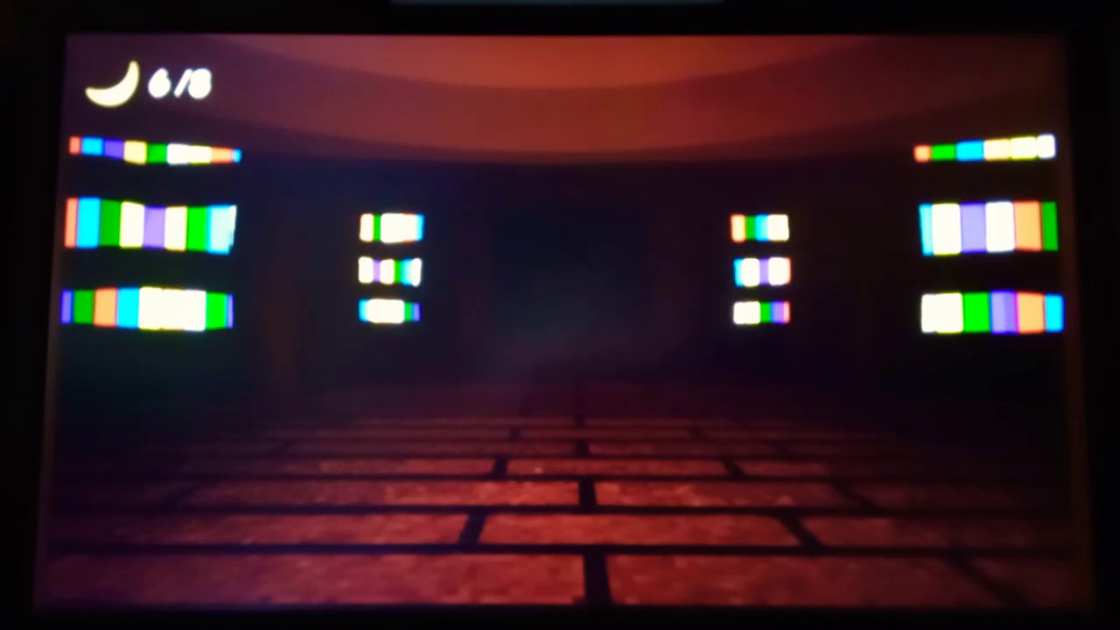
key(w)
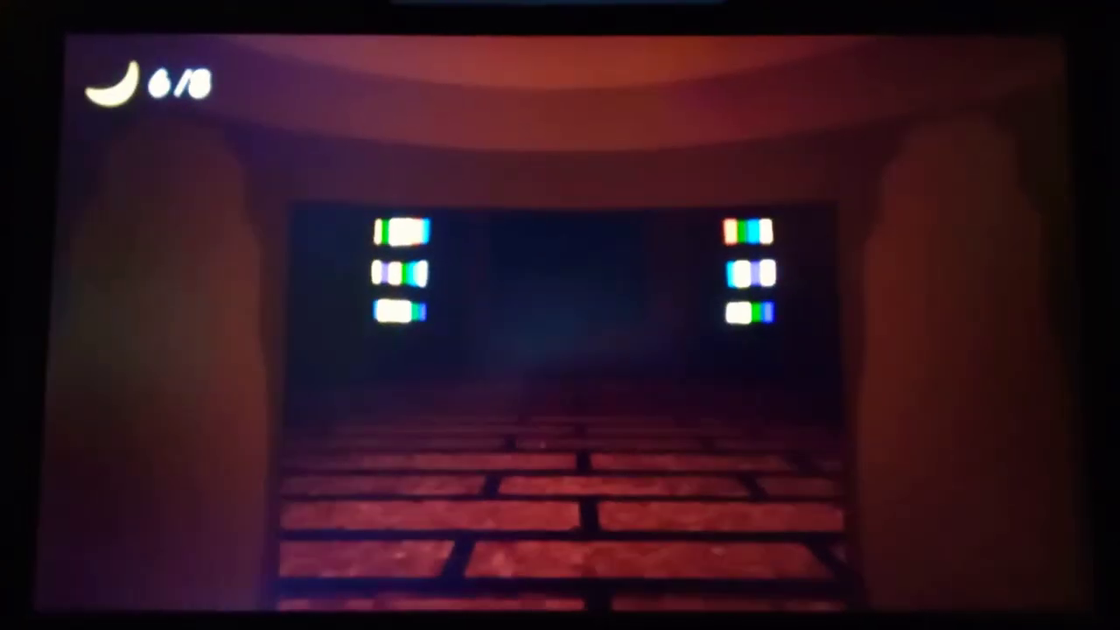
key(w)
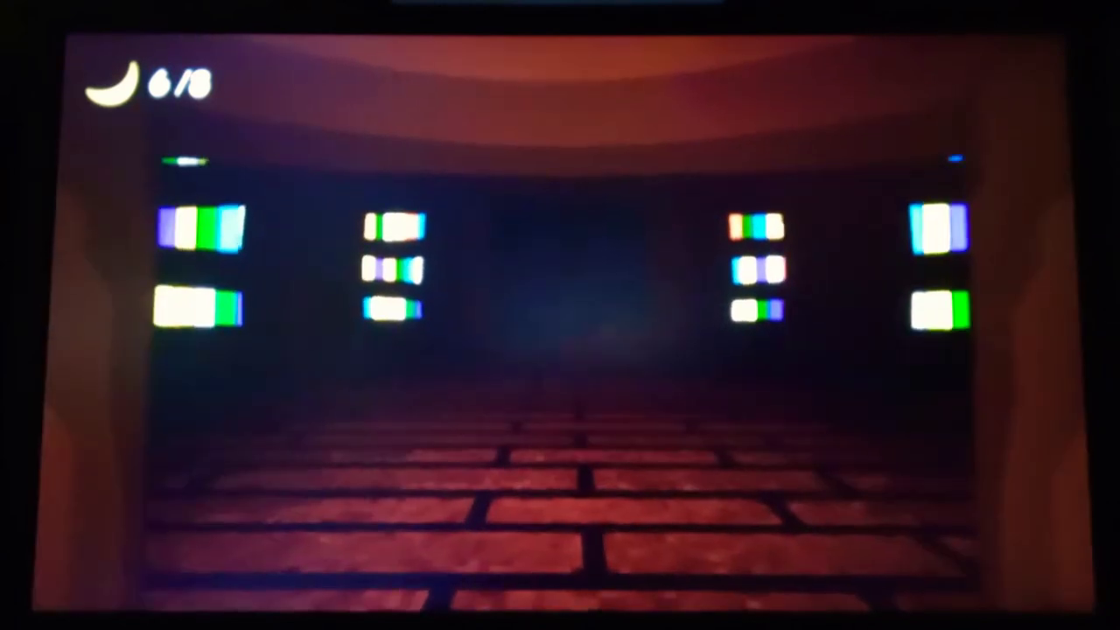
key(w)
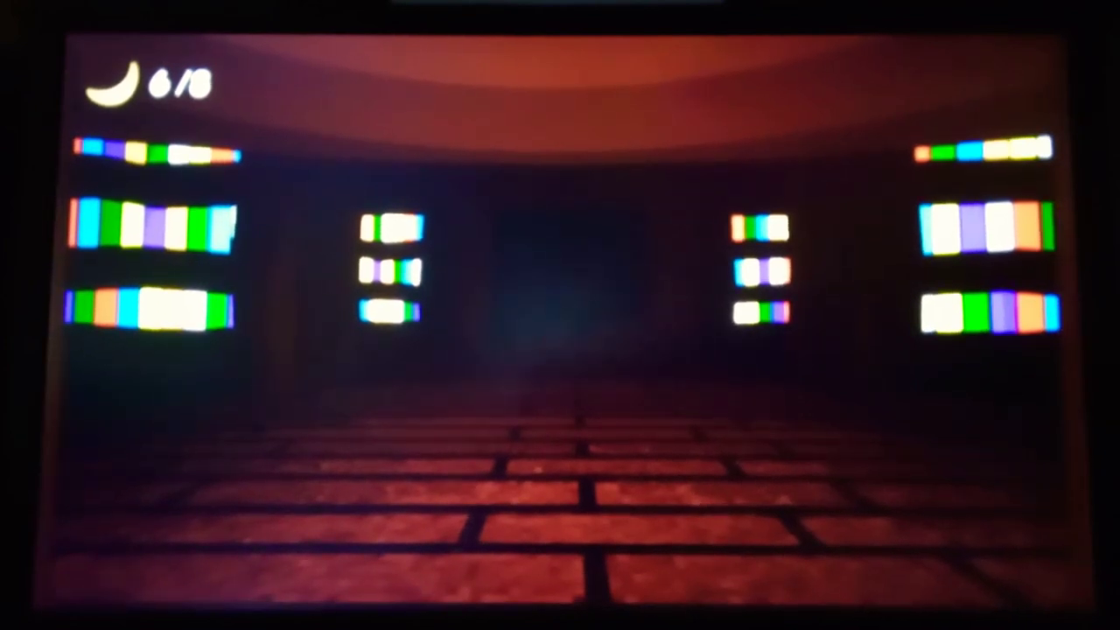
key(w)
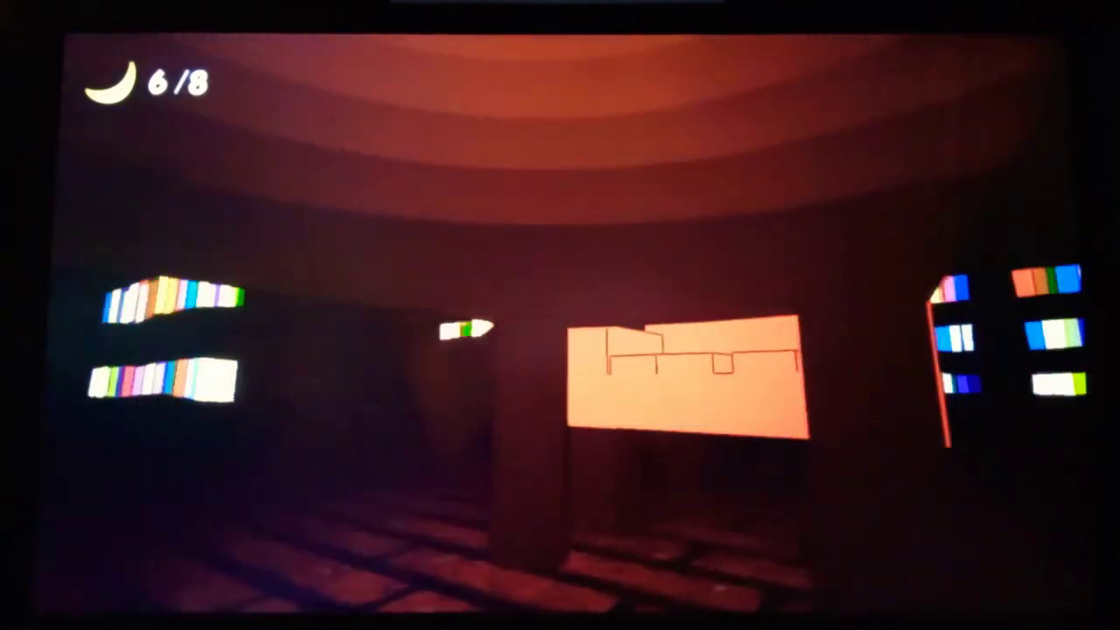
drag(700, 350, 394, 350)
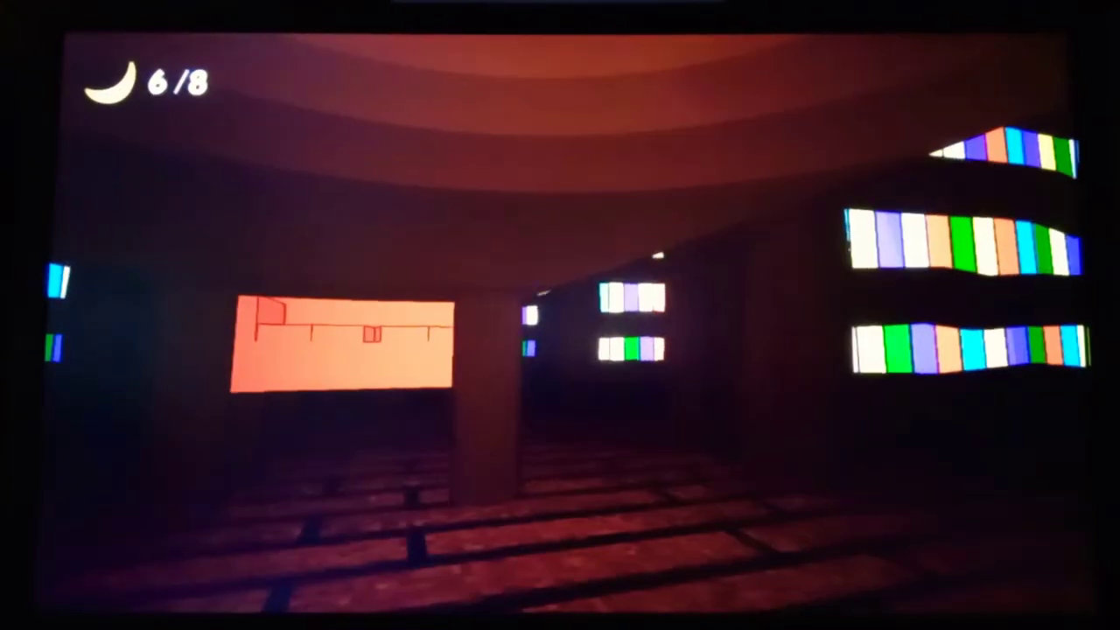
drag(700, 350, 350, 350)
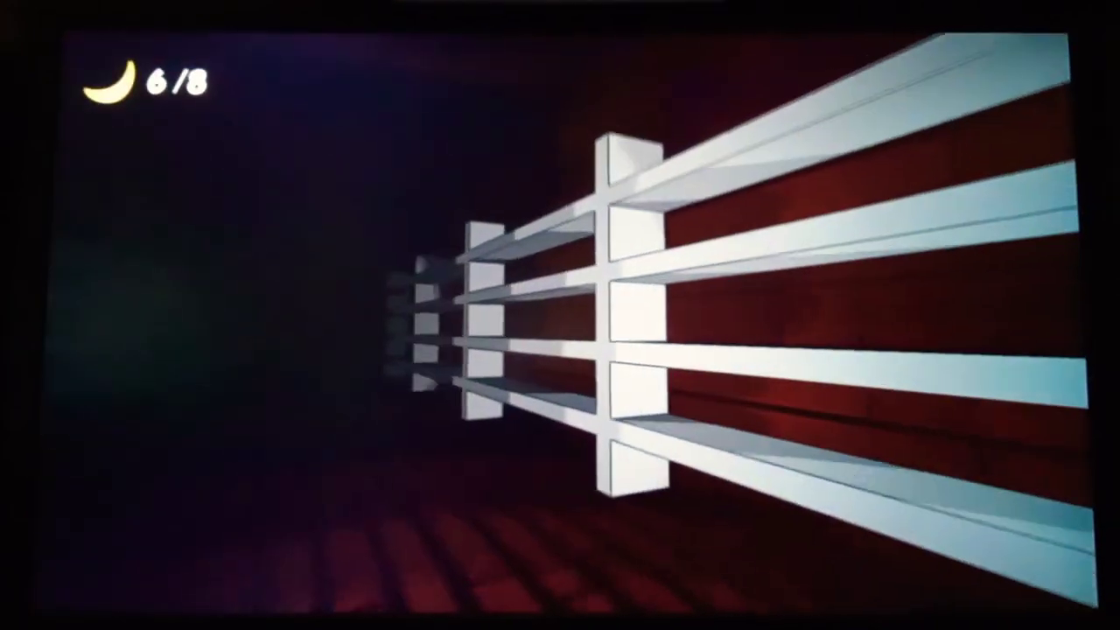
key(w)
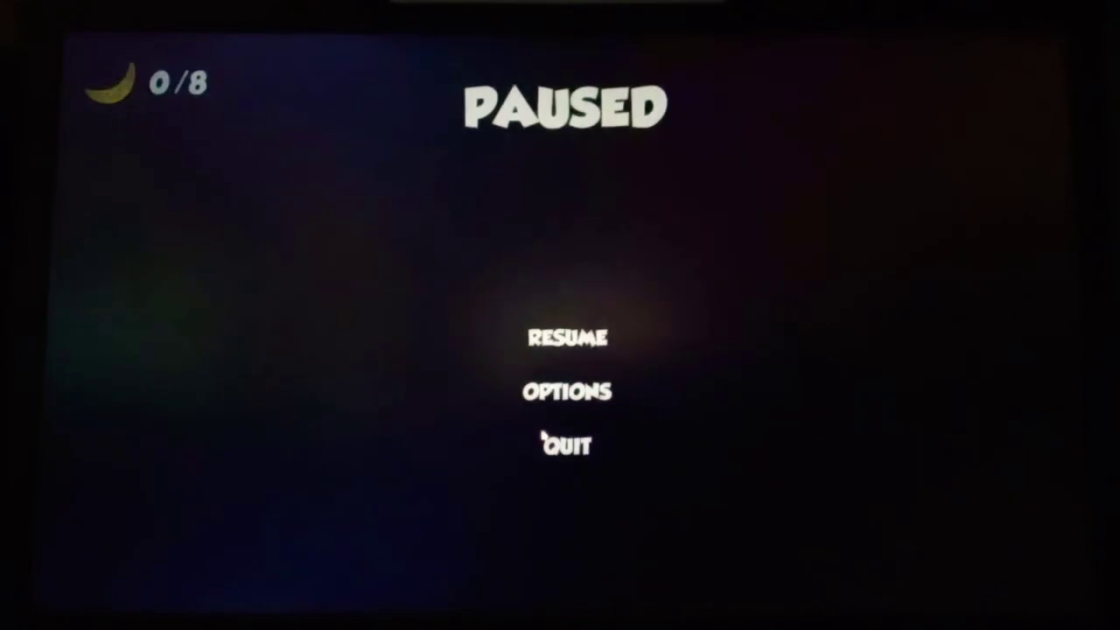
click(556, 445)
click(571, 387)
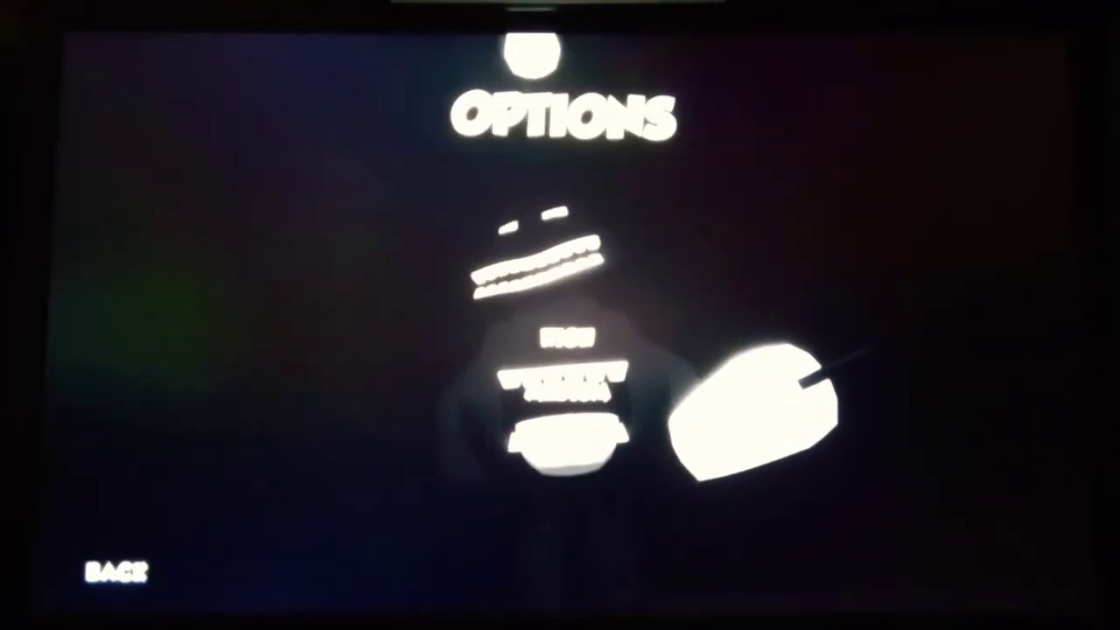
click(114, 573)
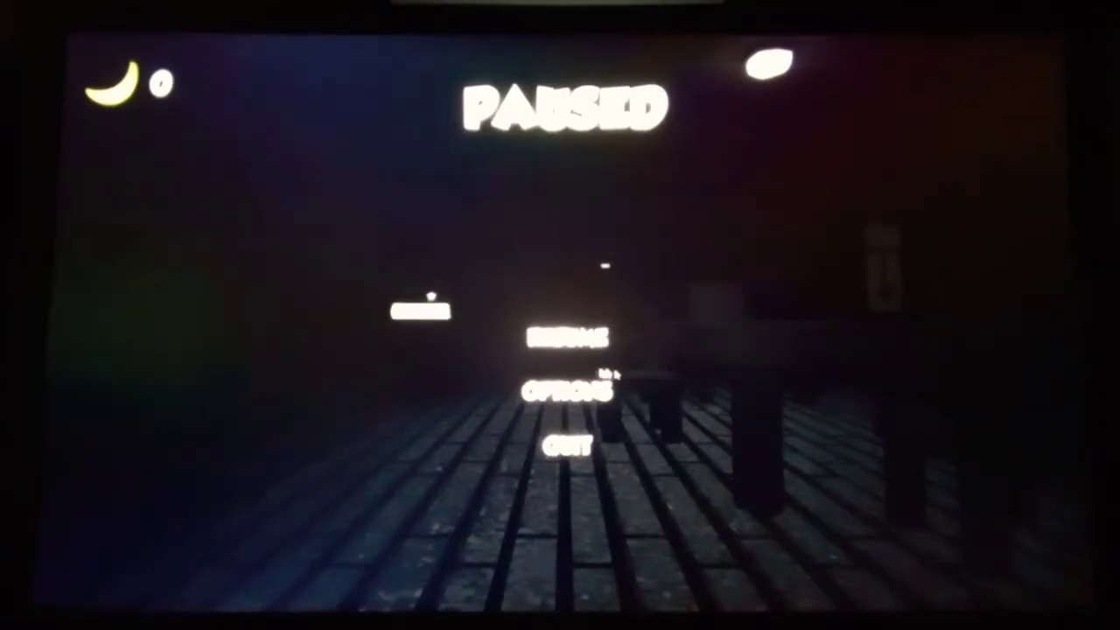
click(588, 398)
click(842, 392)
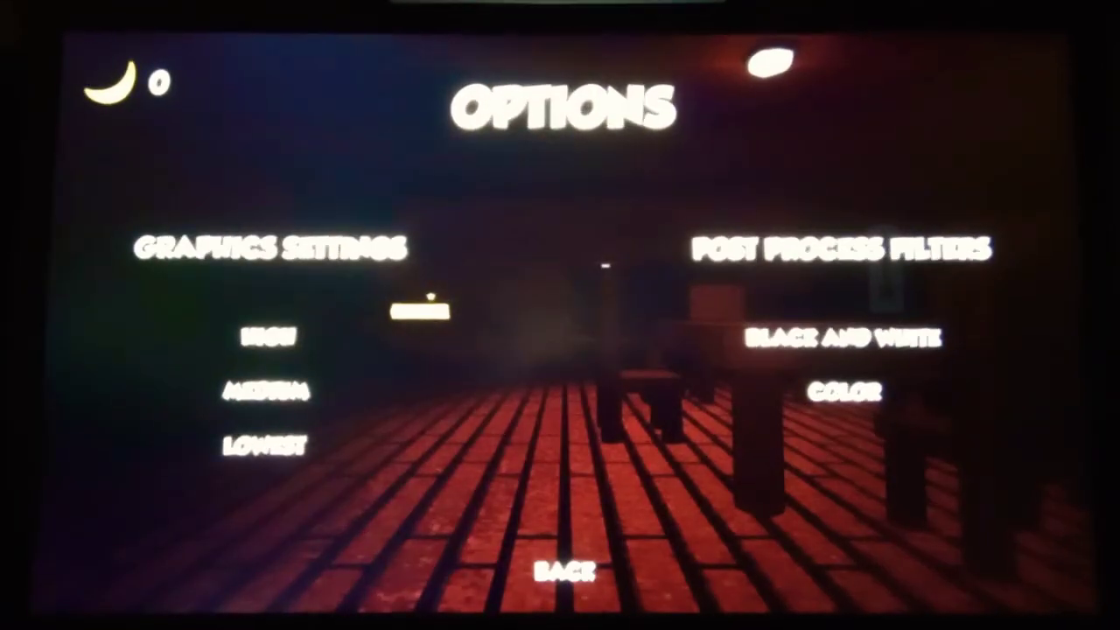
click(565, 573)
click(561, 331)
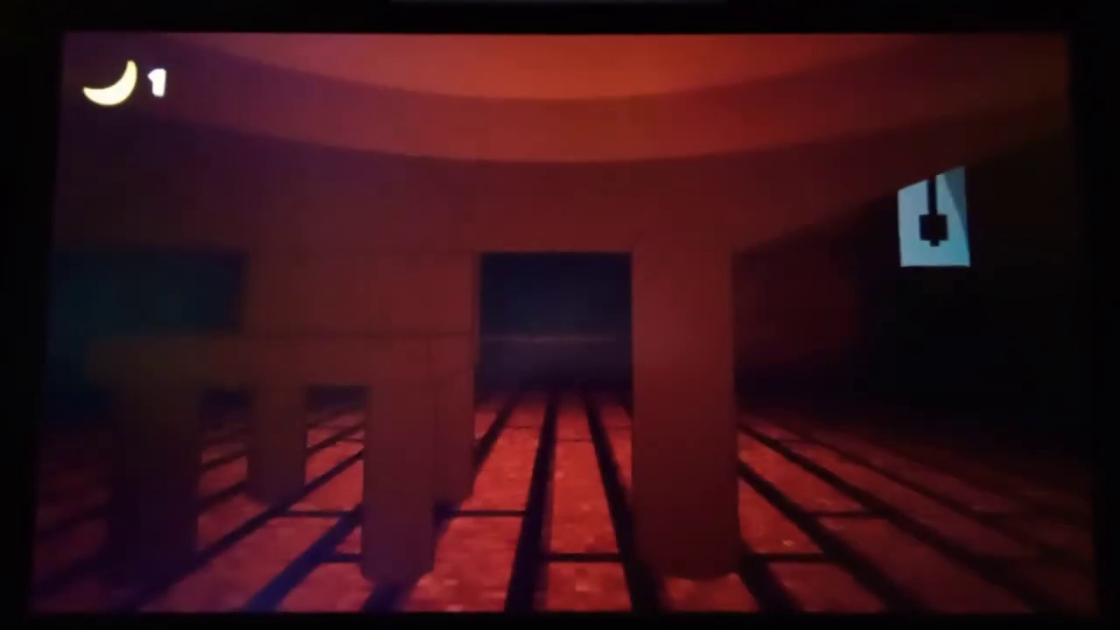
key(w)
key(w)
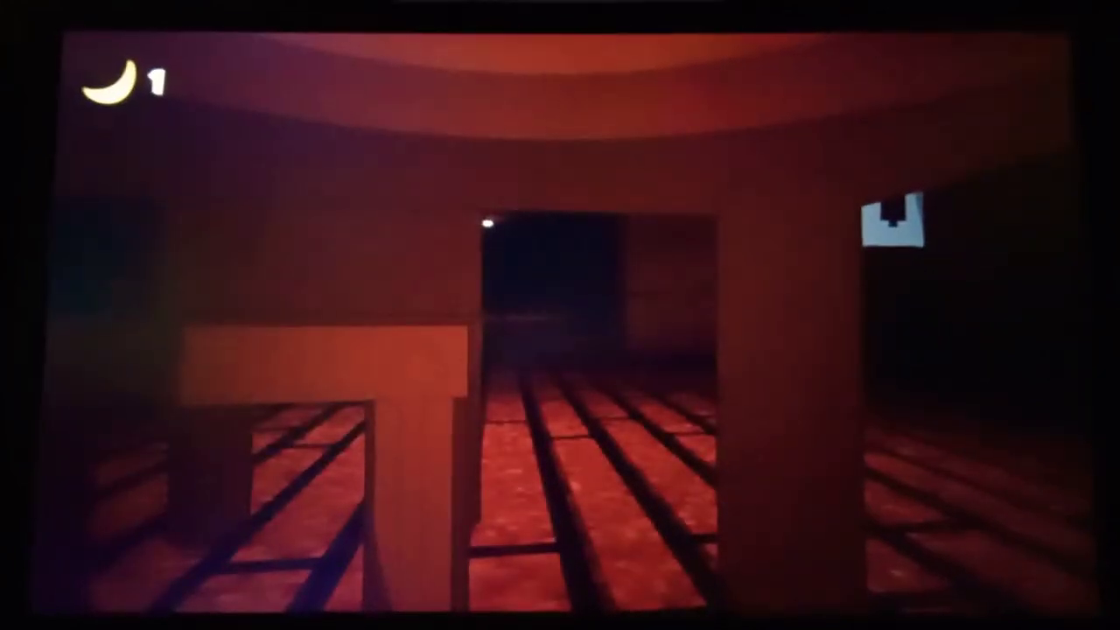
key(w)
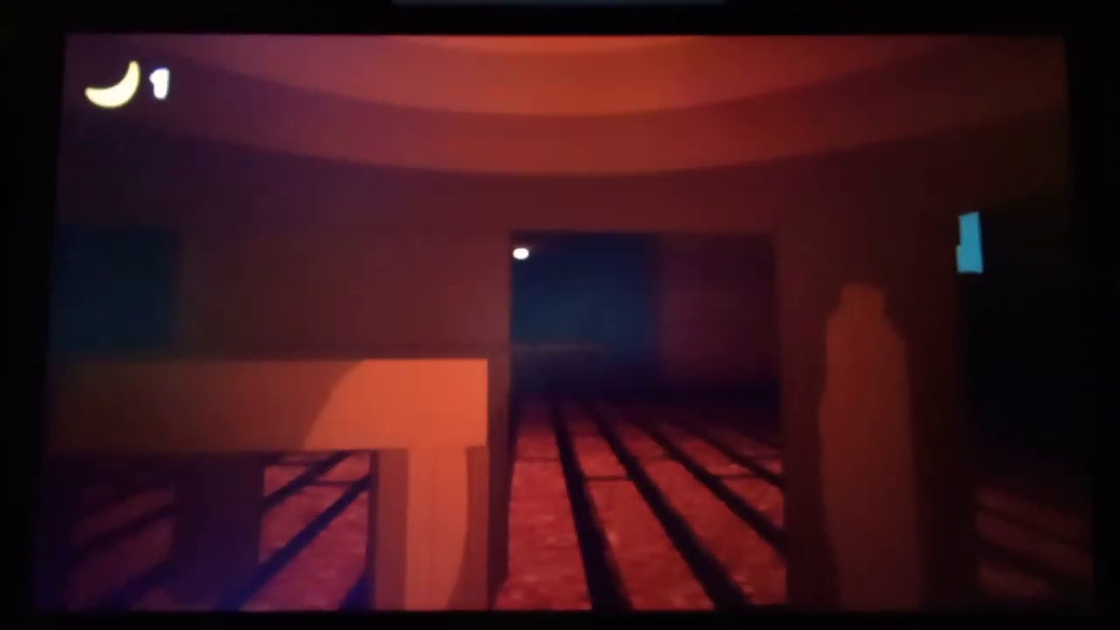
key(w)
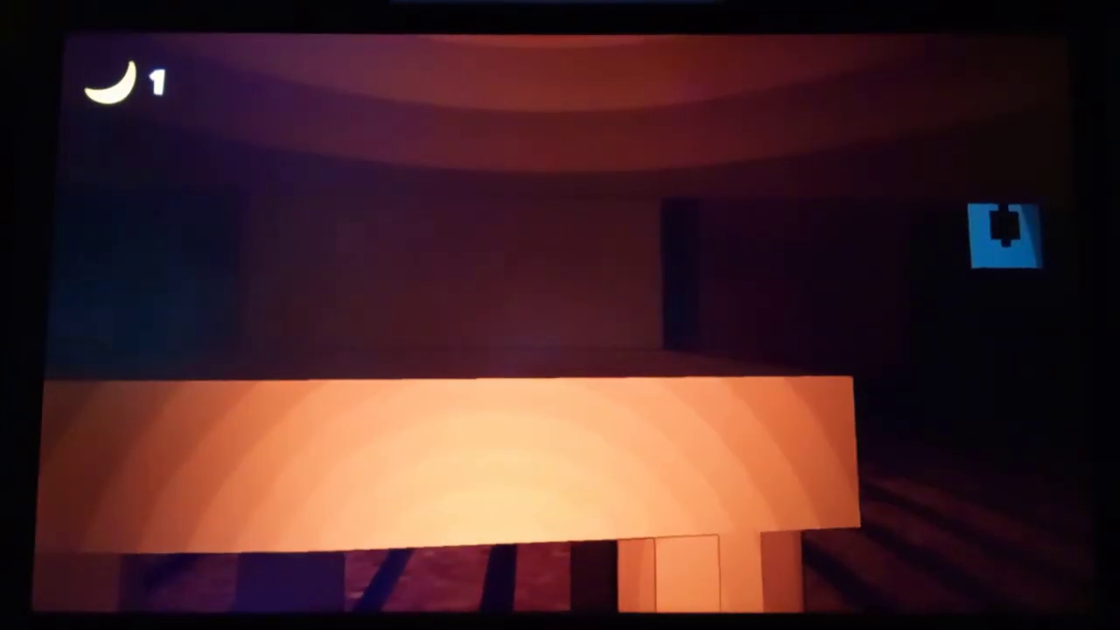
key(w)
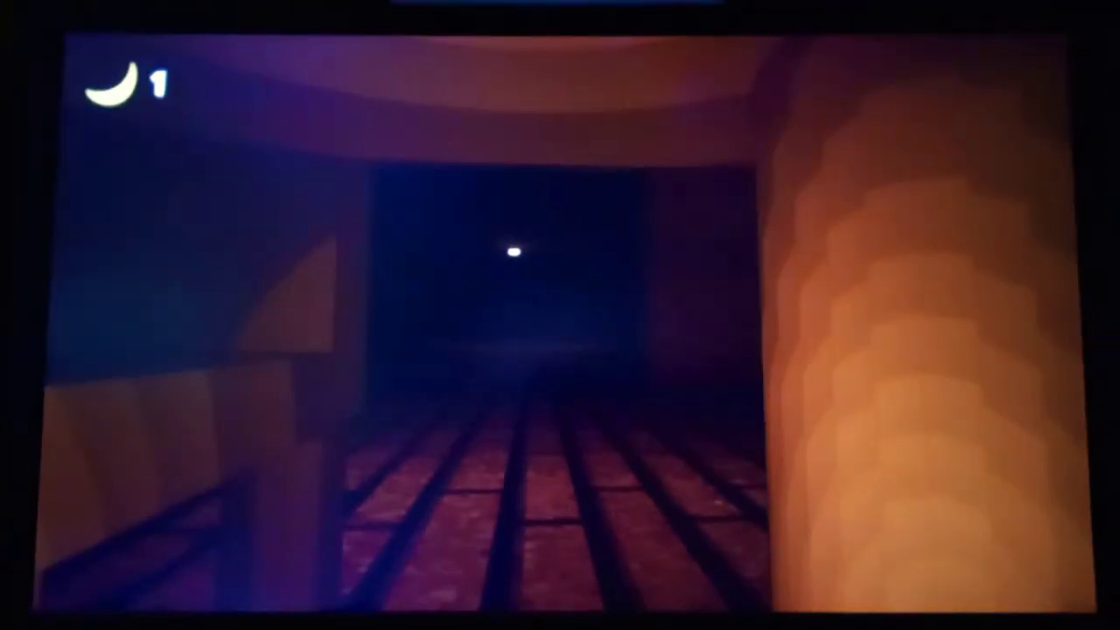
key(w)
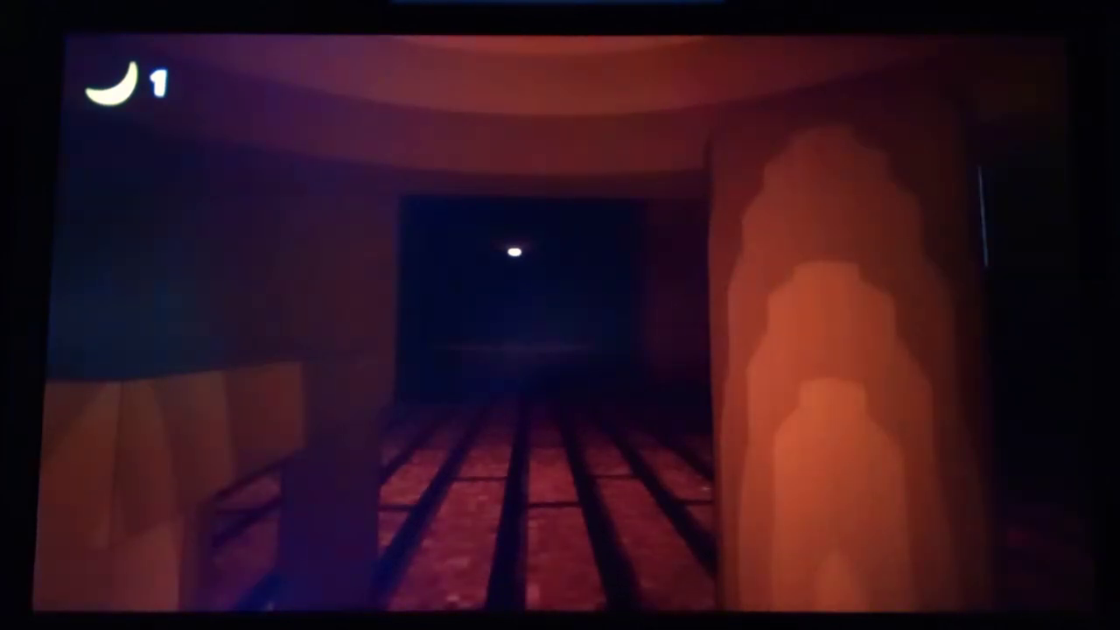
key(w)
key(w)
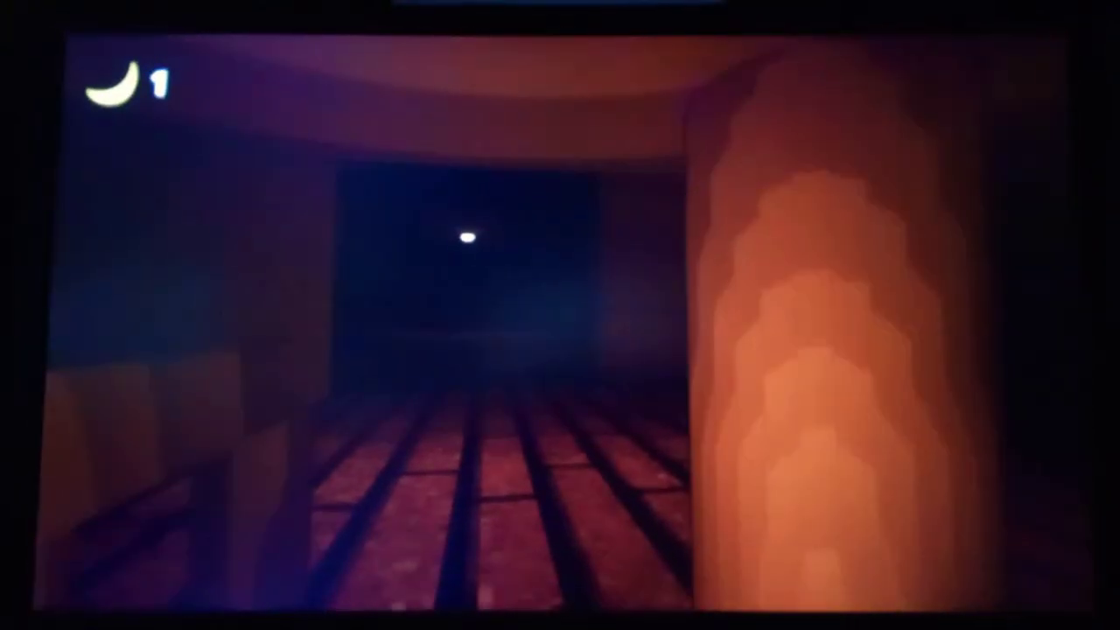
key(s)
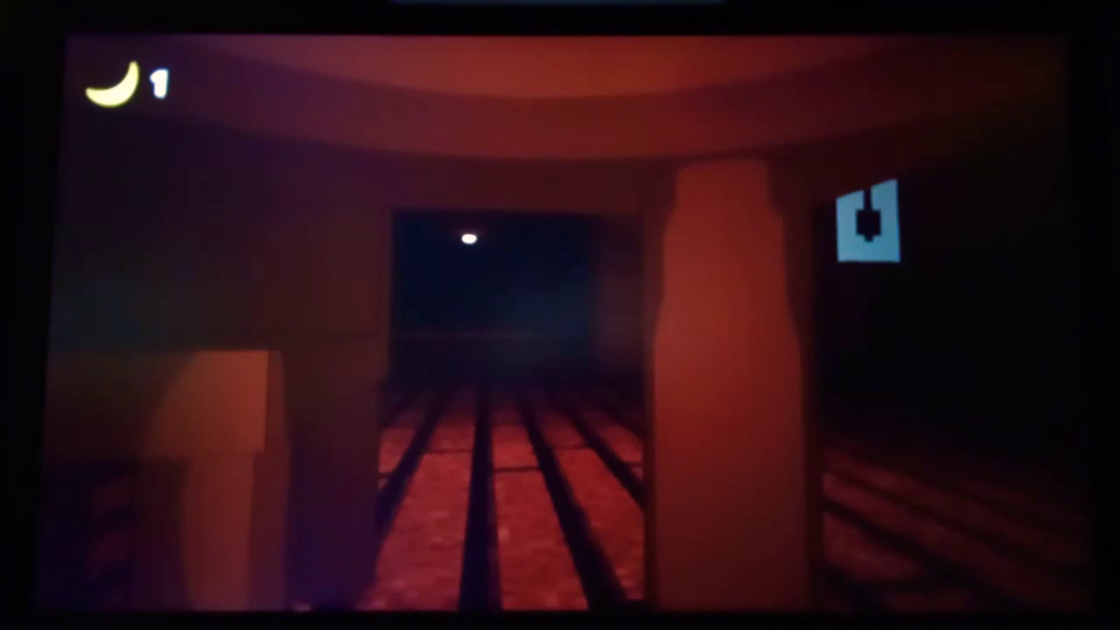
key(w)
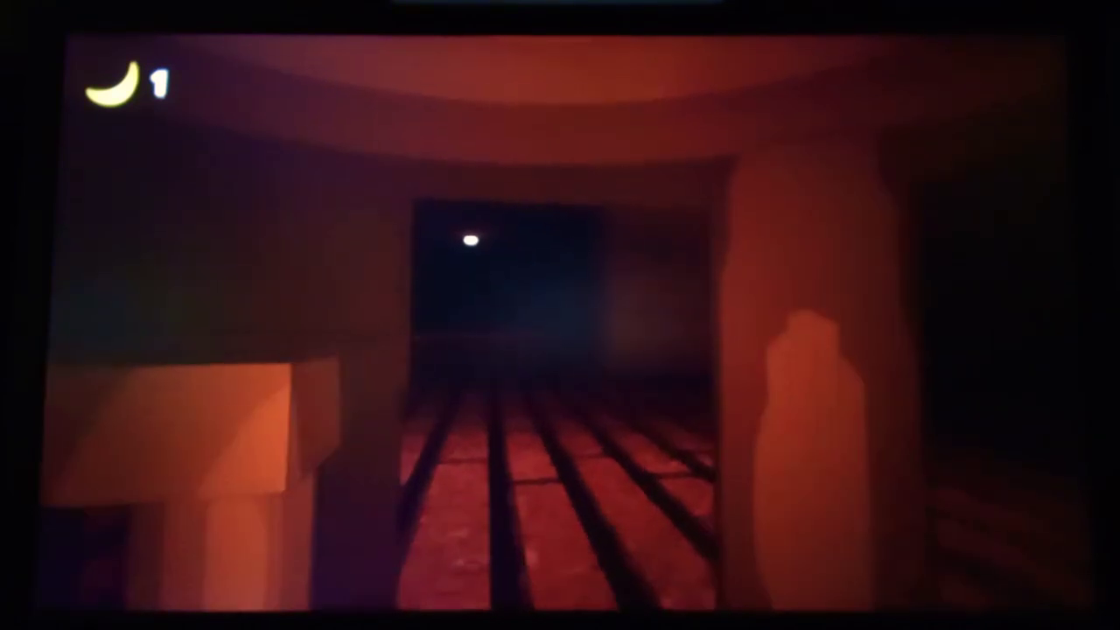
key(w)
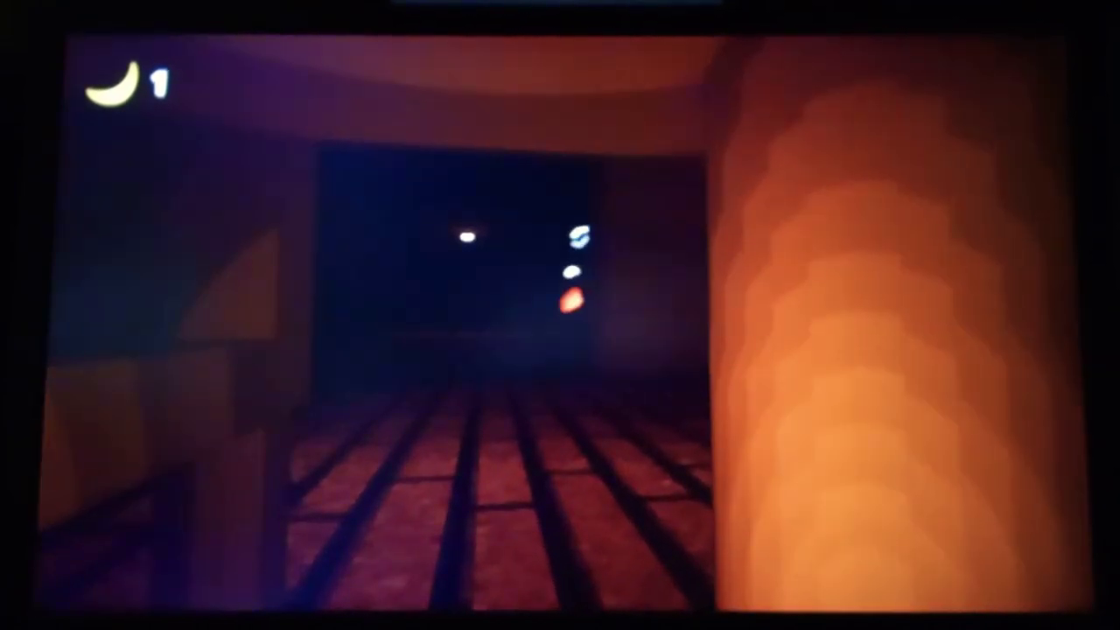
key(s)
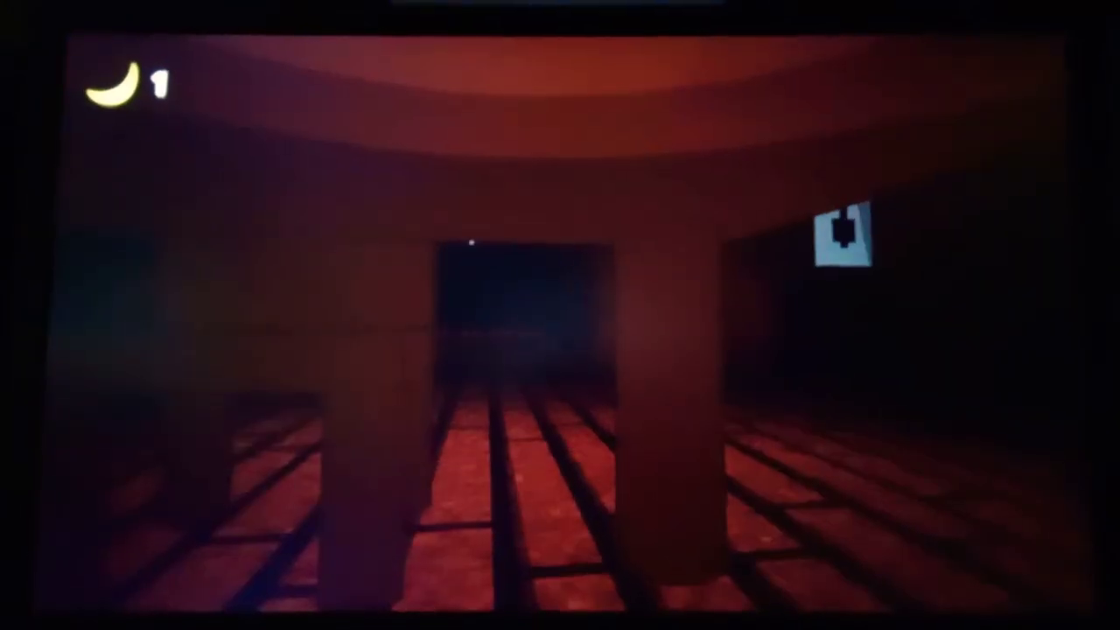
key(a)
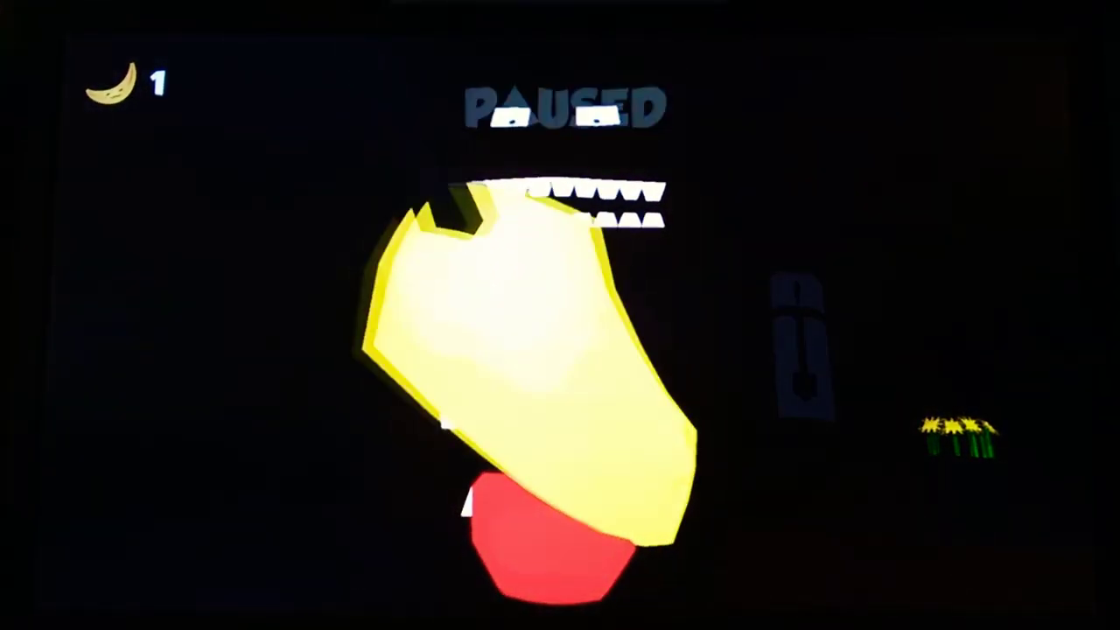
key(Escape)
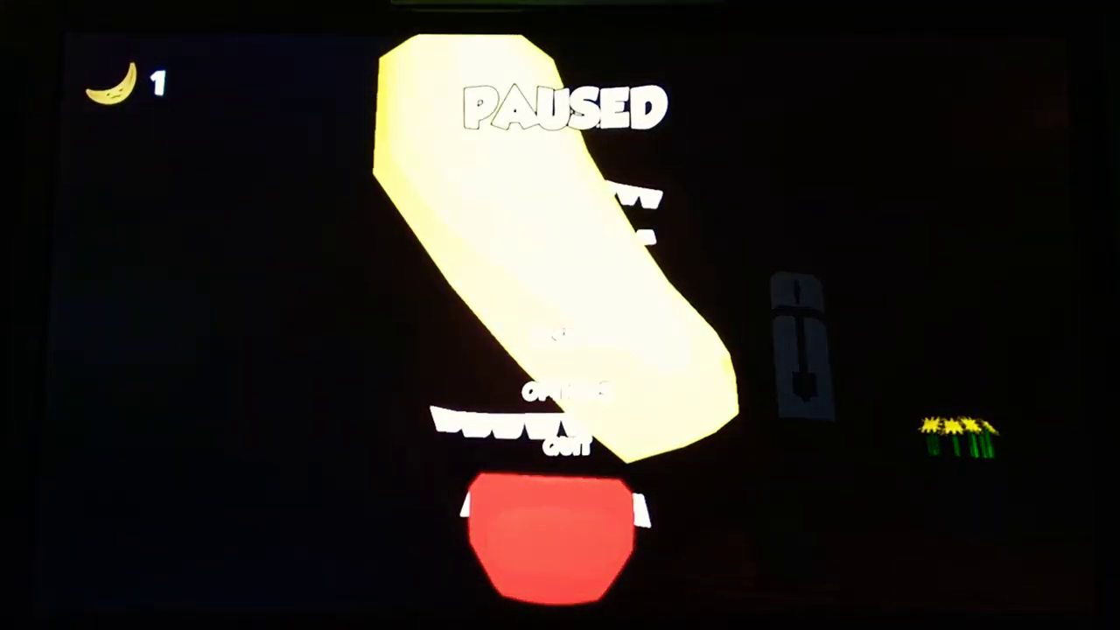